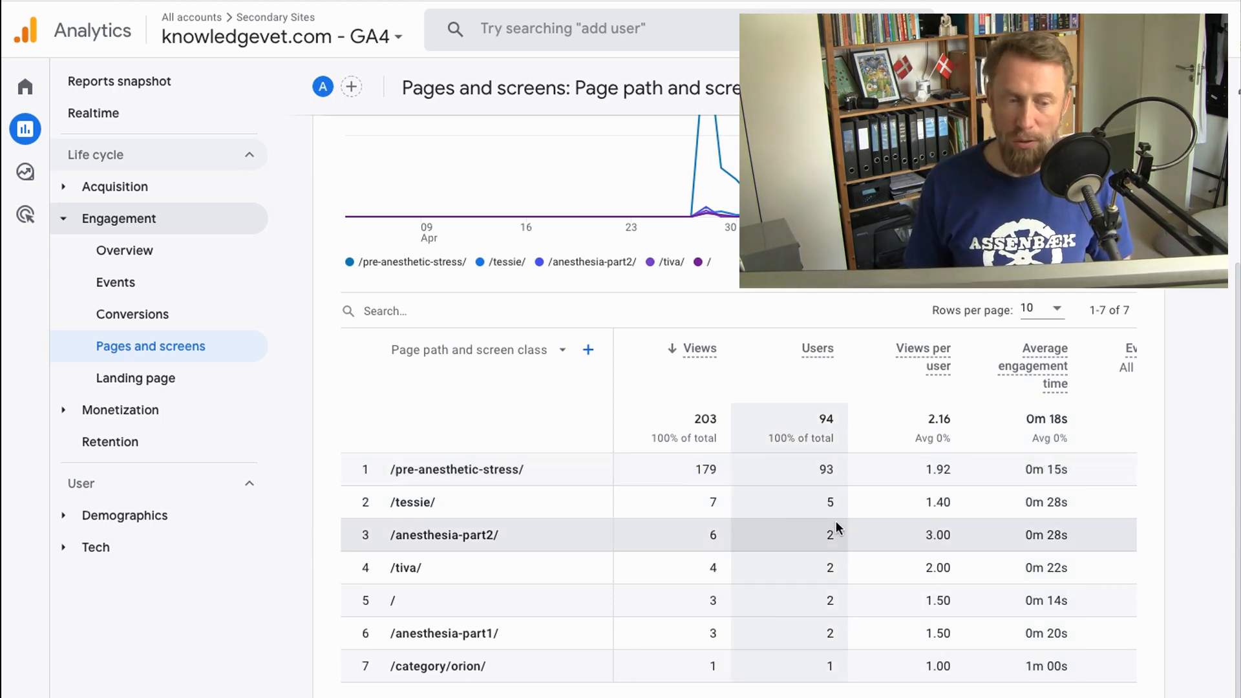
Open the Landing page engagement report and examine its table of sessions, users and average engagement time
left_click(136, 382)
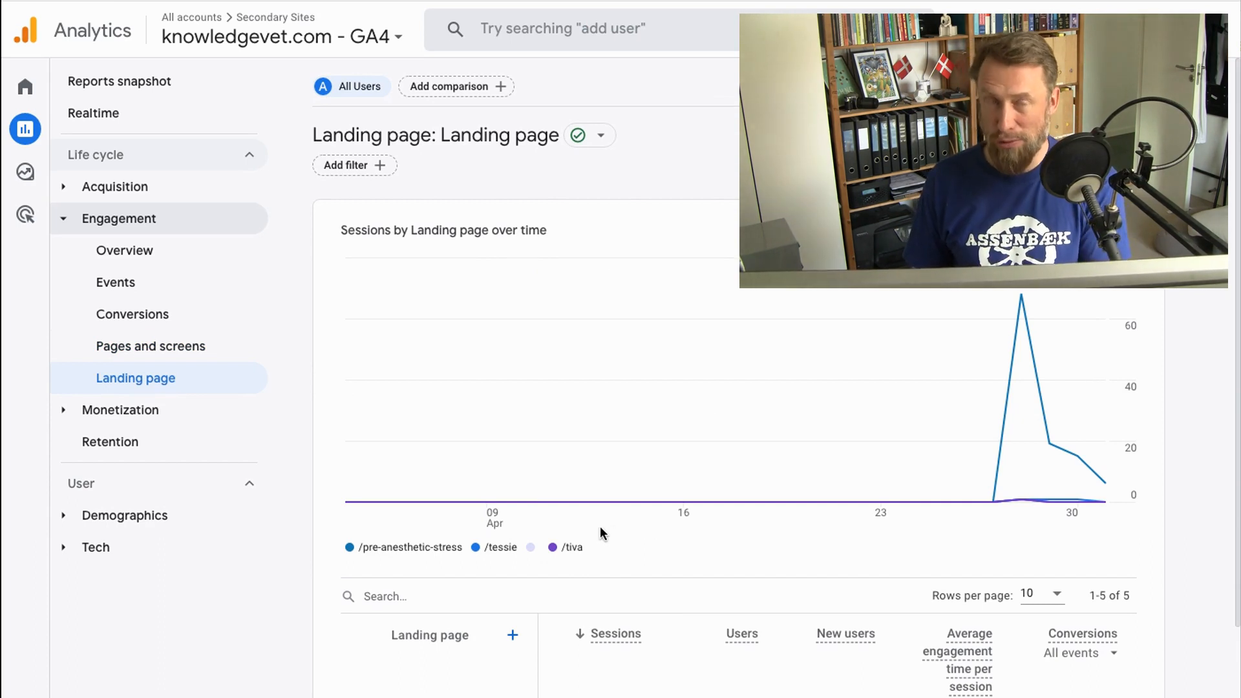
scroll(566, 521, "down", 3)
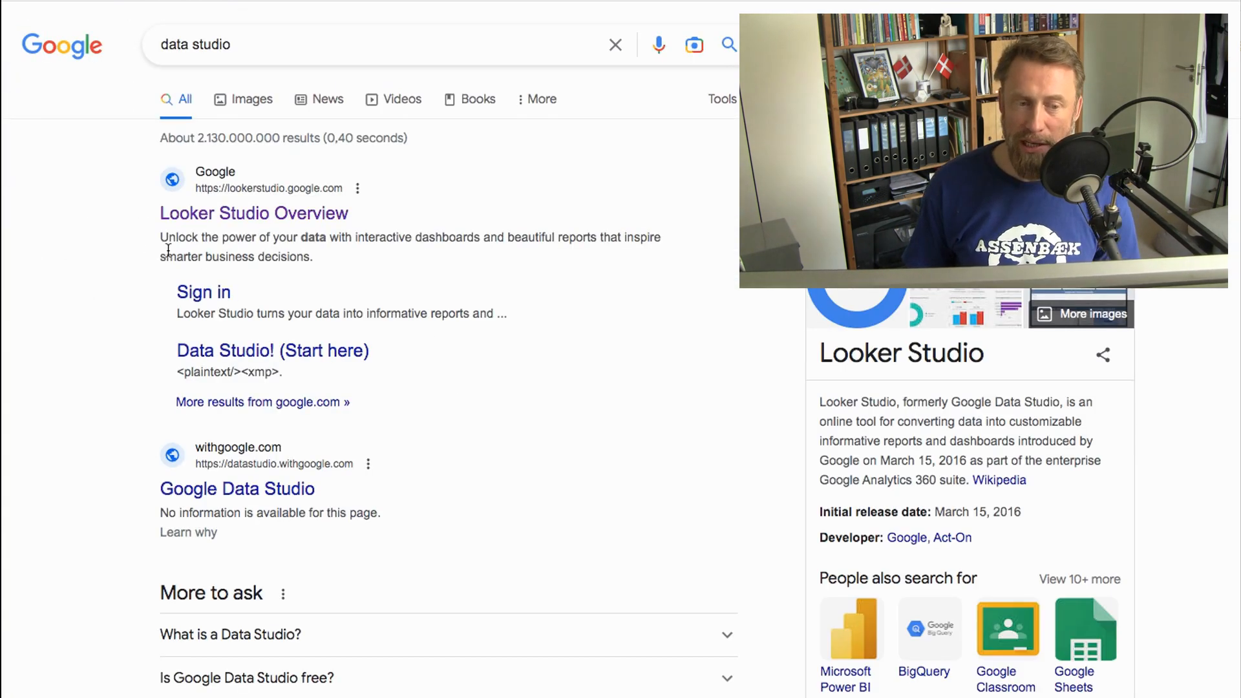
Switch to Looker Studio and create a blank report connected to the knowledgevet.com GA4 property in the Secondary Sites Google Analytics account
left_click(197, 217)
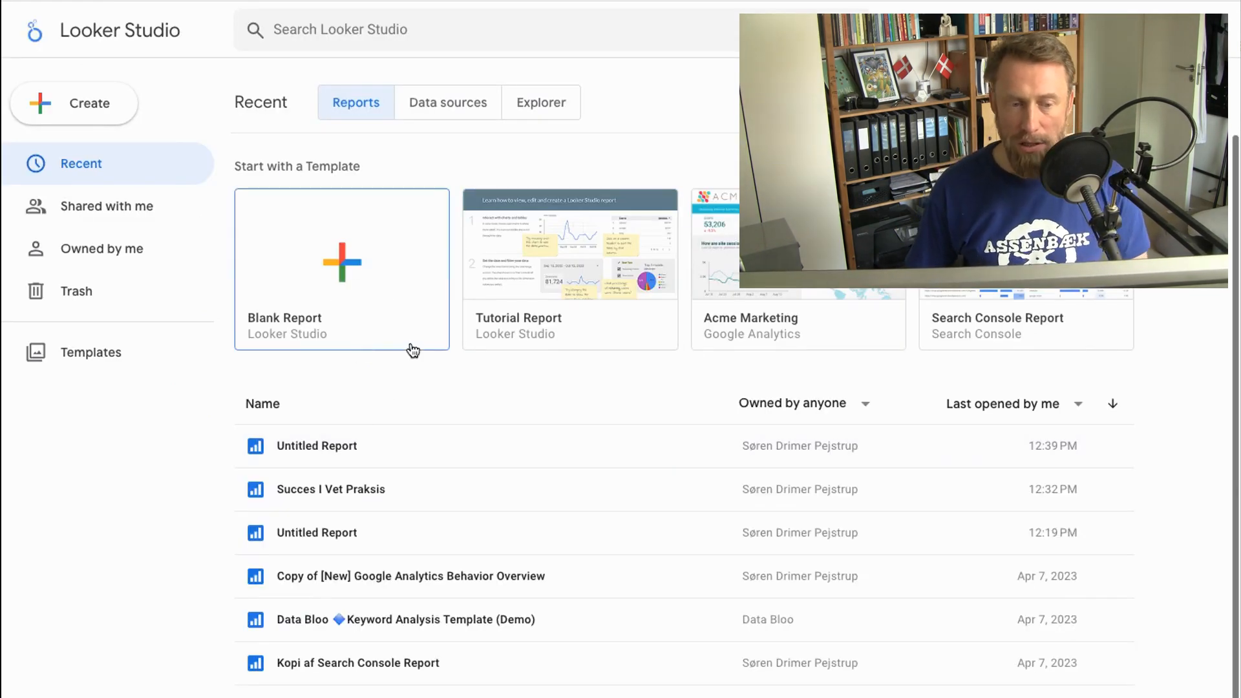
left_click(412, 347)
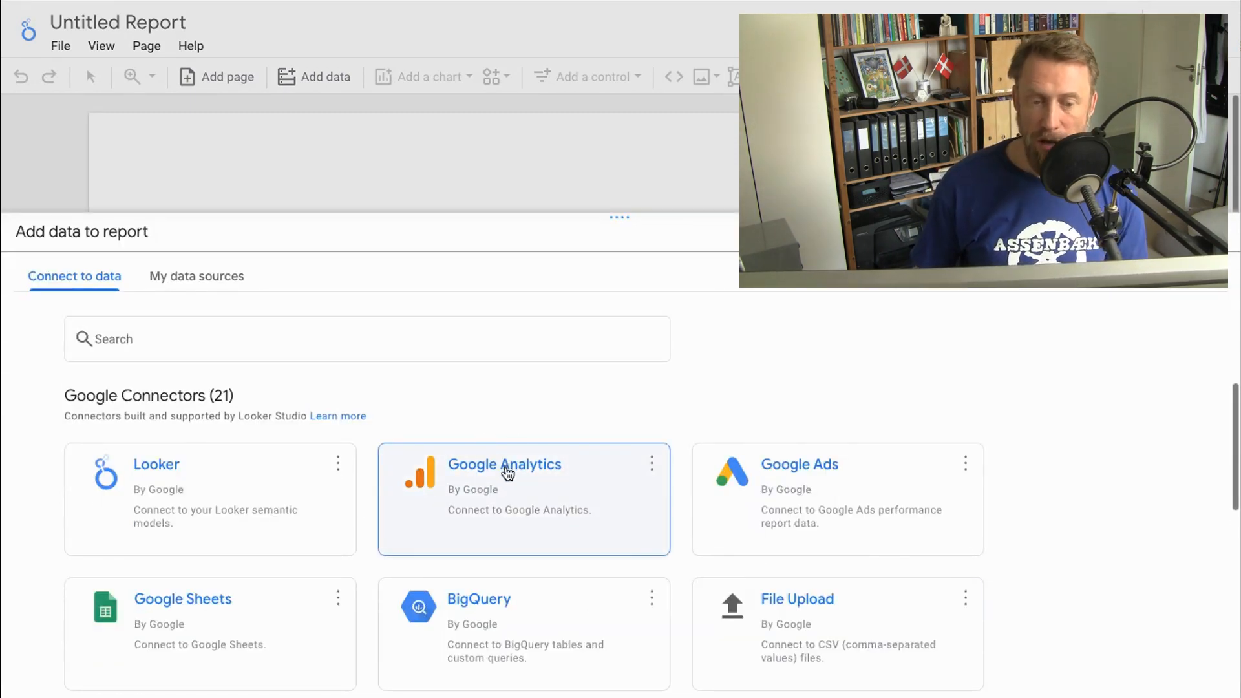
left_click(495, 486)
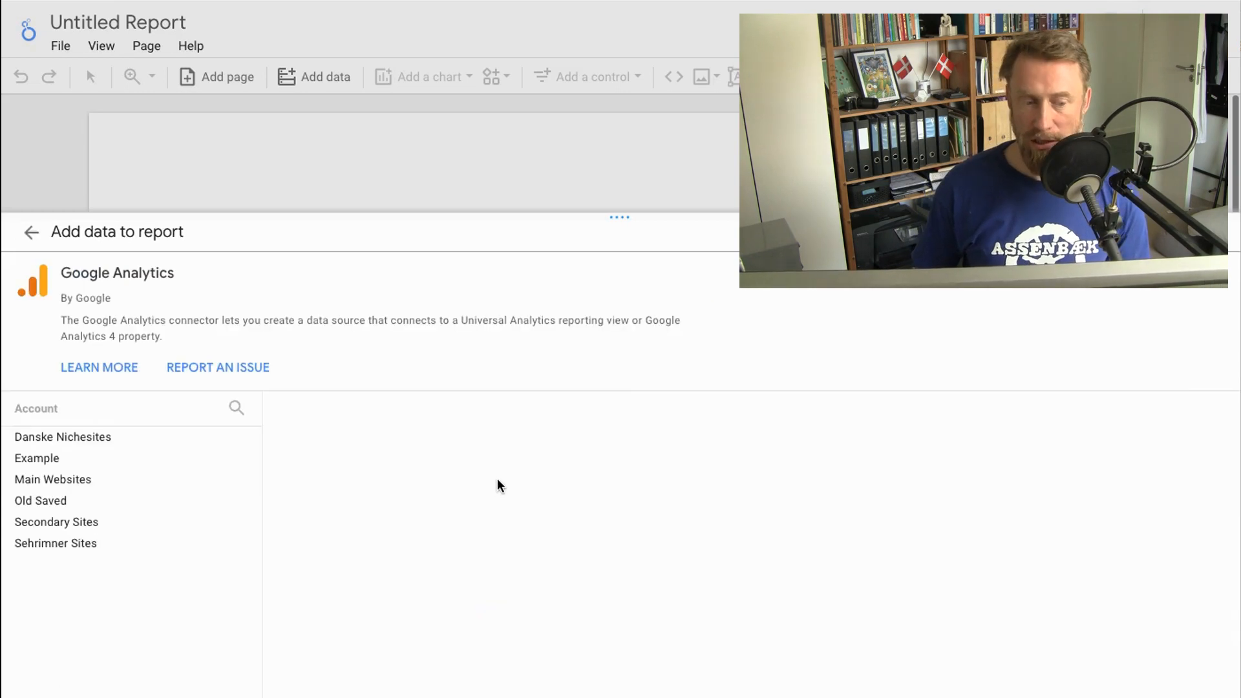
left_click(50, 522)
left_click(375, 560)
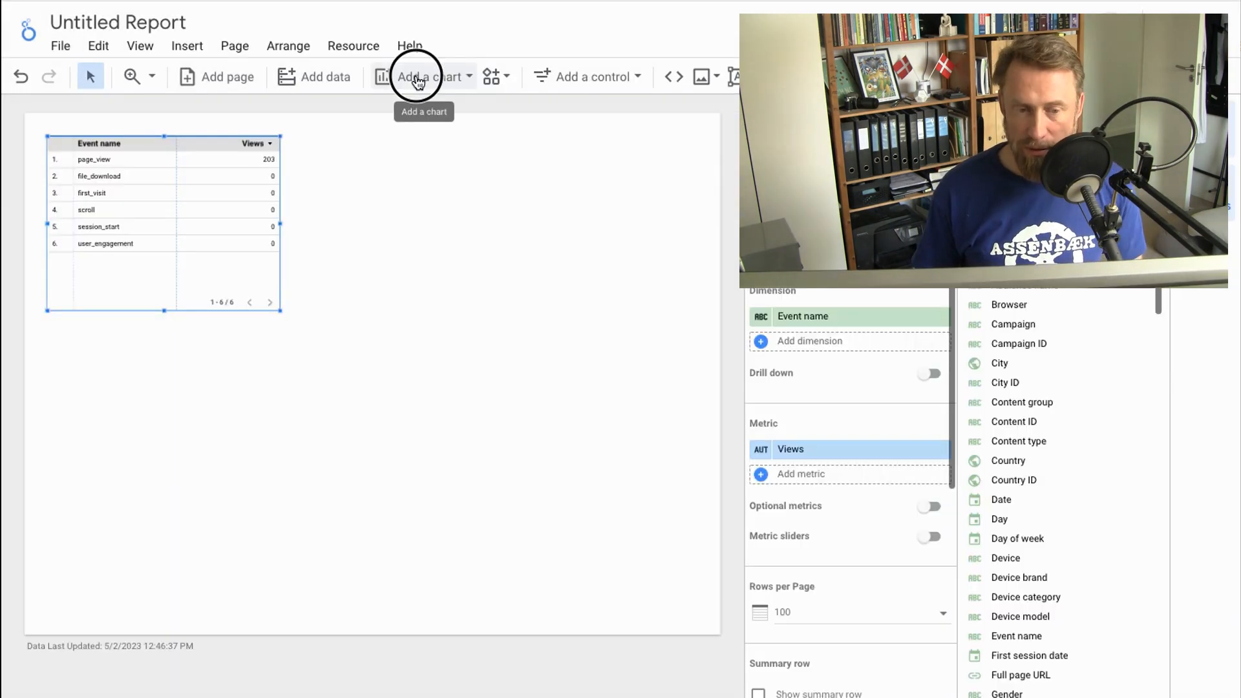
Add a time series chart to the empty canvas area beside the event name table
left_click(418, 82)
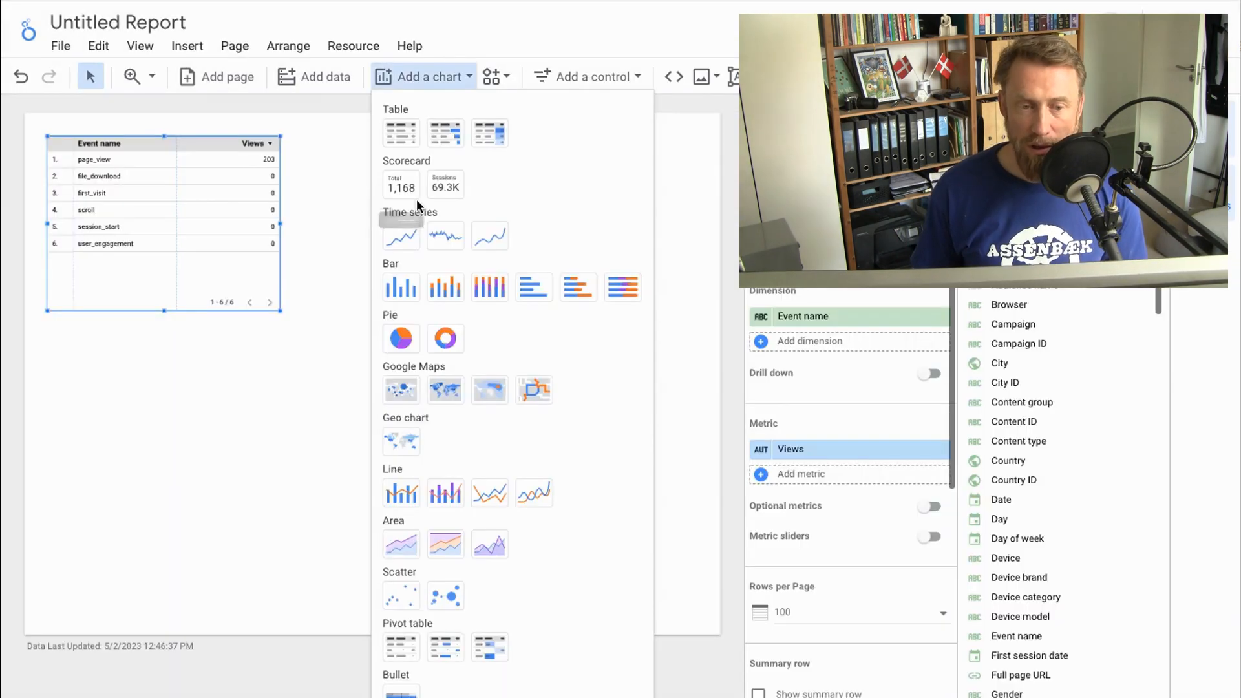
left_click(414, 238)
left_click_drag(338, 184, 571, 359)
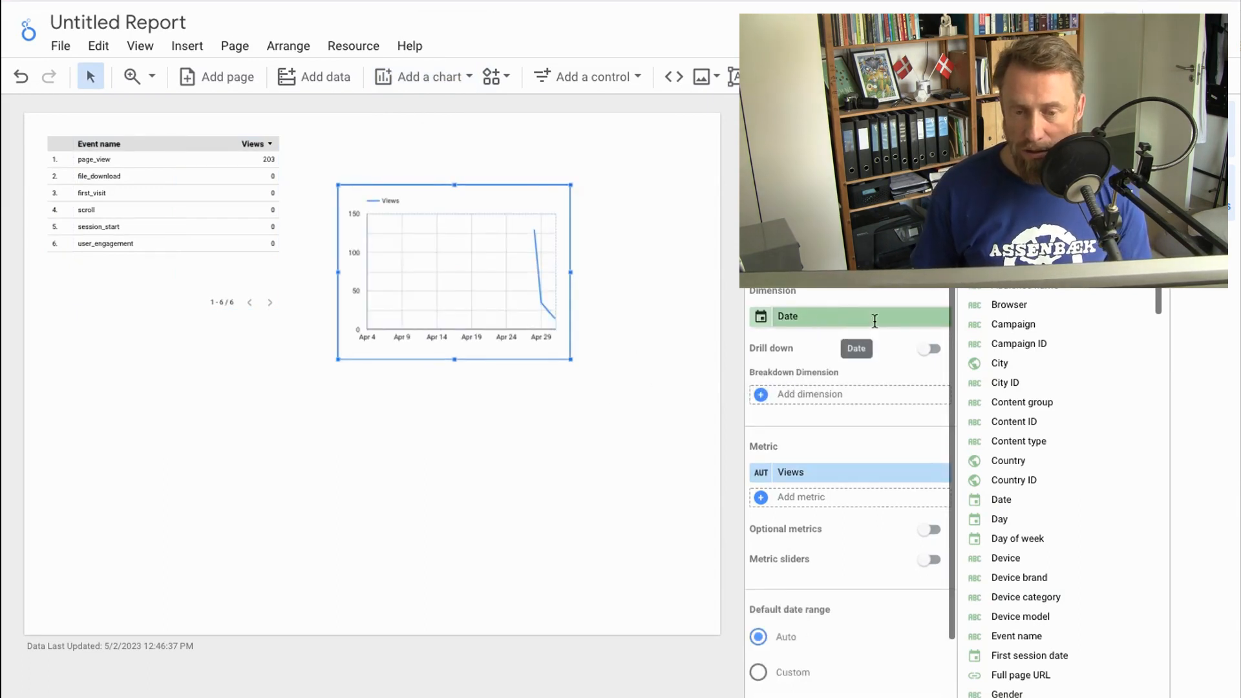
Set the time series chart's dimension to Month and its metric to User engagement
left_click(831, 318)
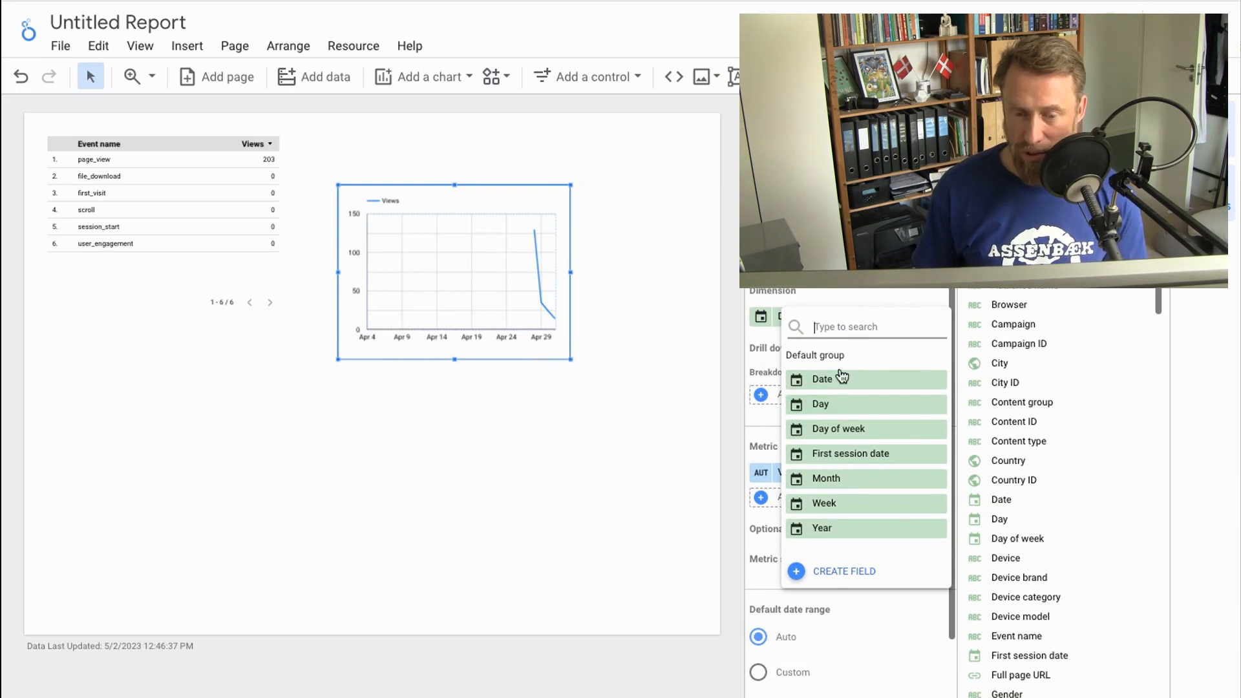
left_click(834, 479)
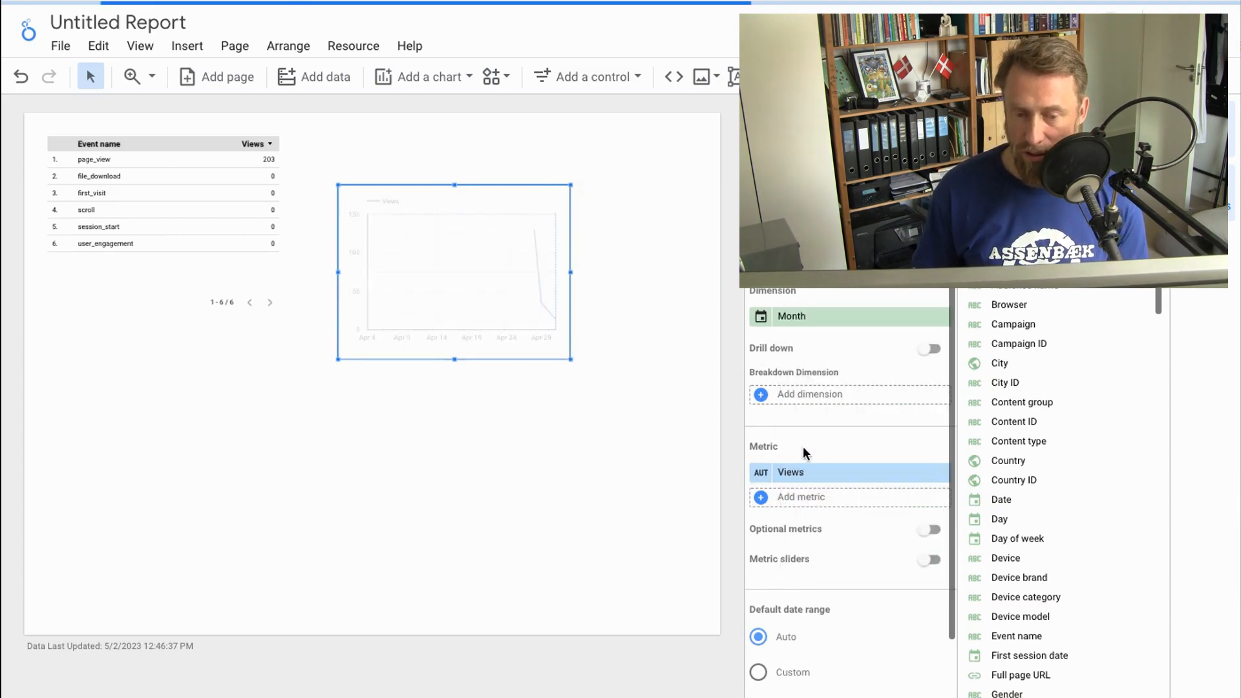
left_click(812, 472)
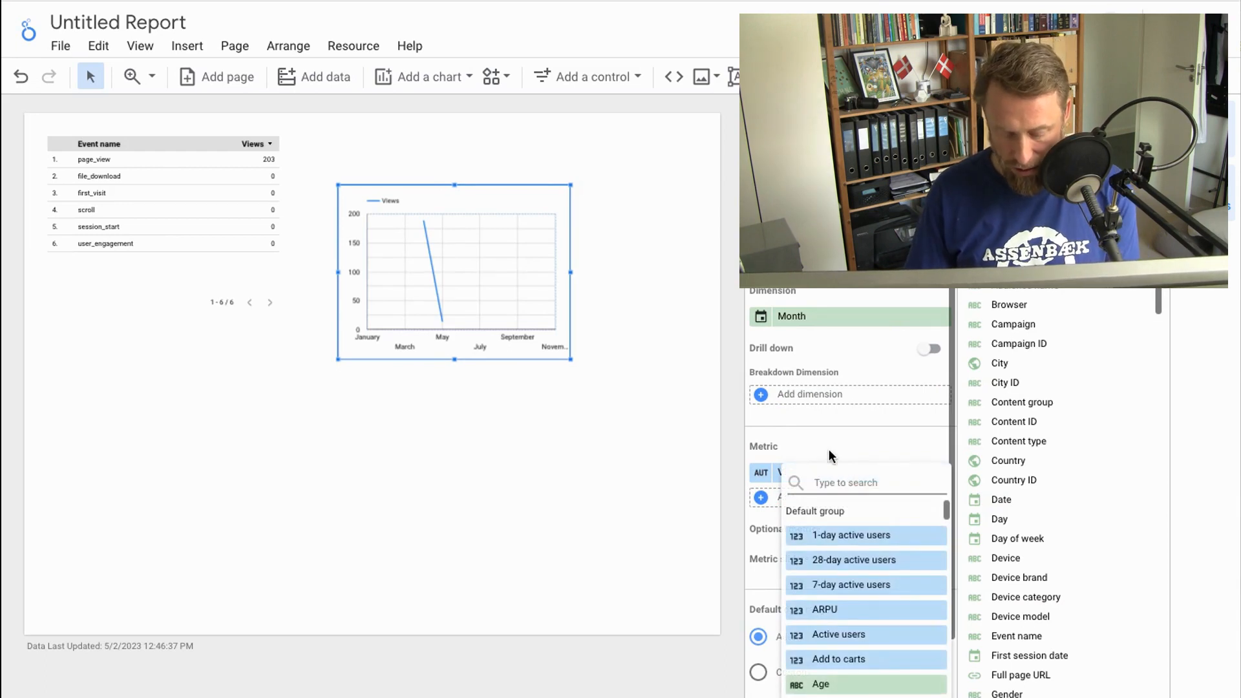
type("user eng")
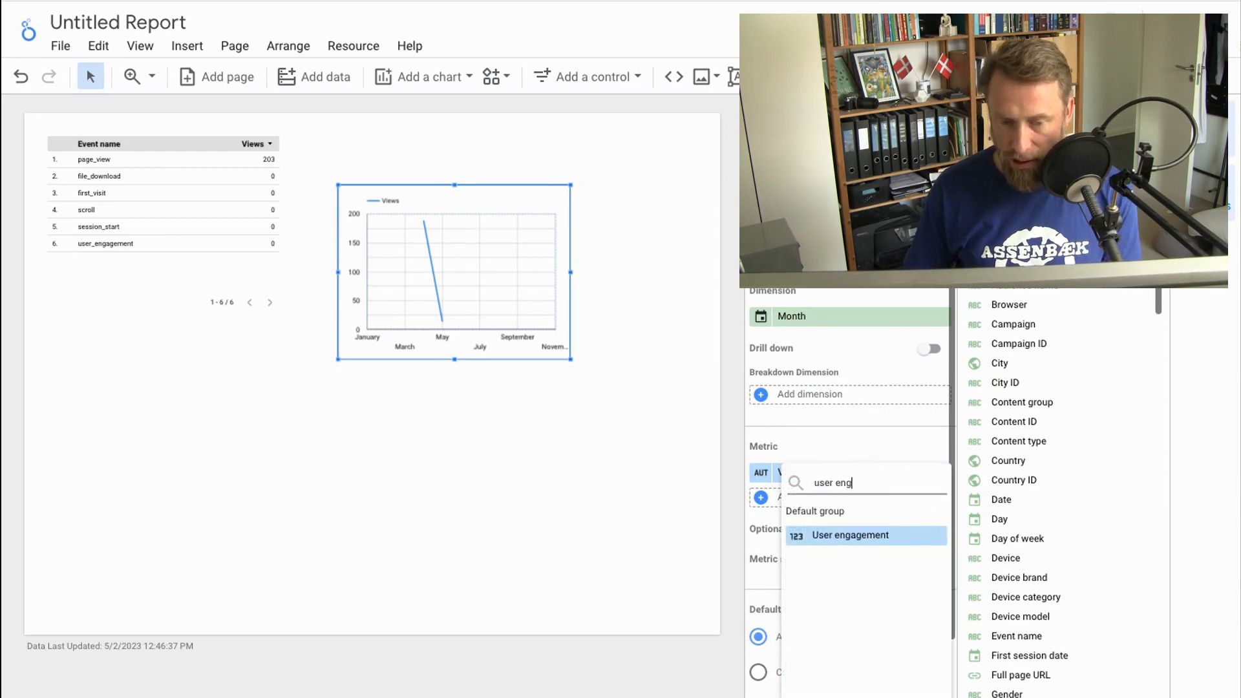
left_click(849, 538)
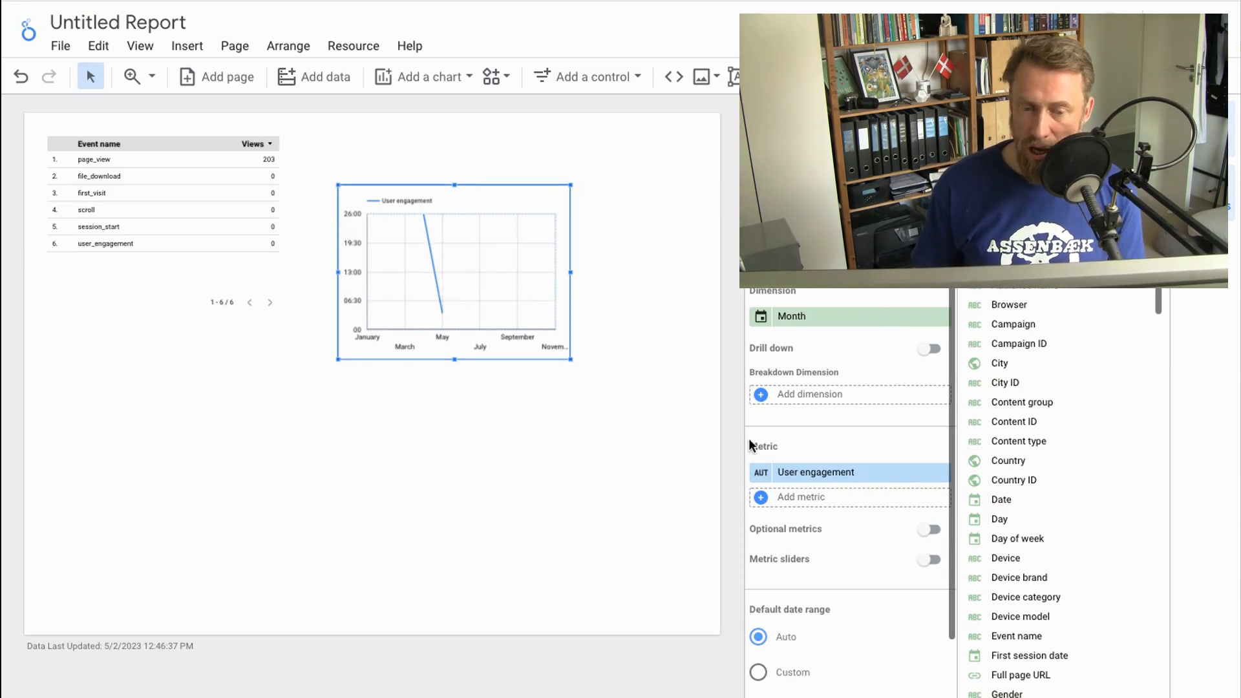
Add a plain table below the time series chart and set its dimension to Page path
left_click(427, 82)
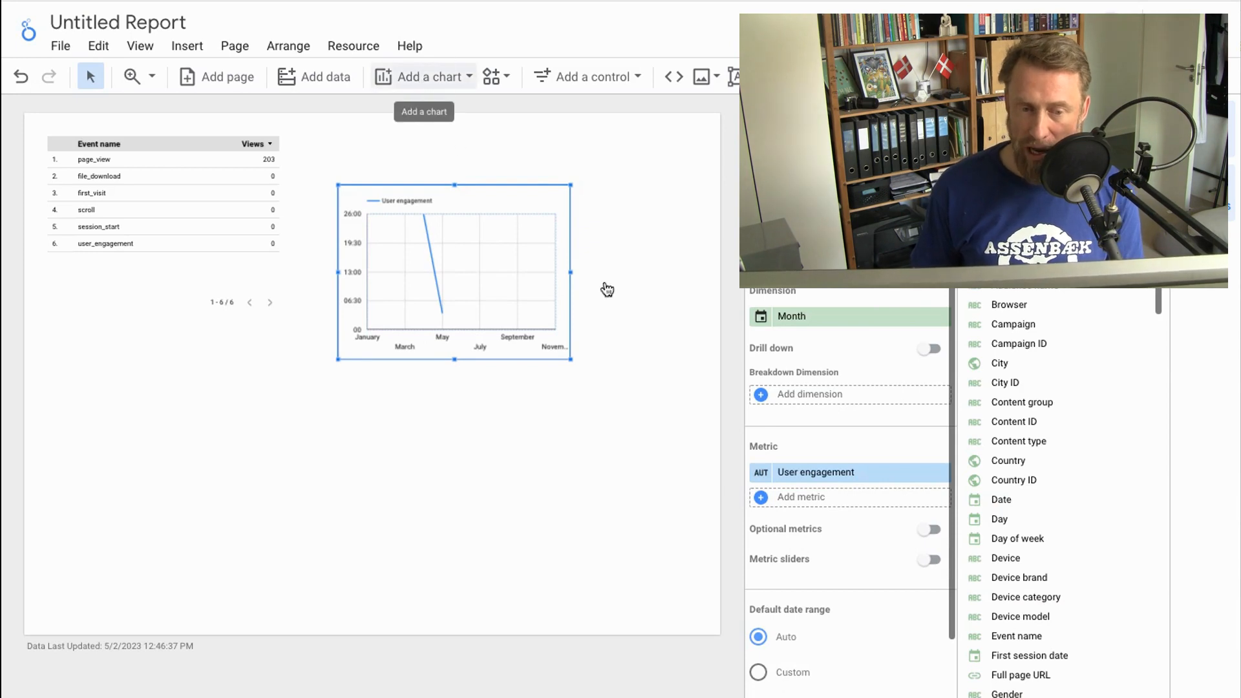
left_click(412, 154)
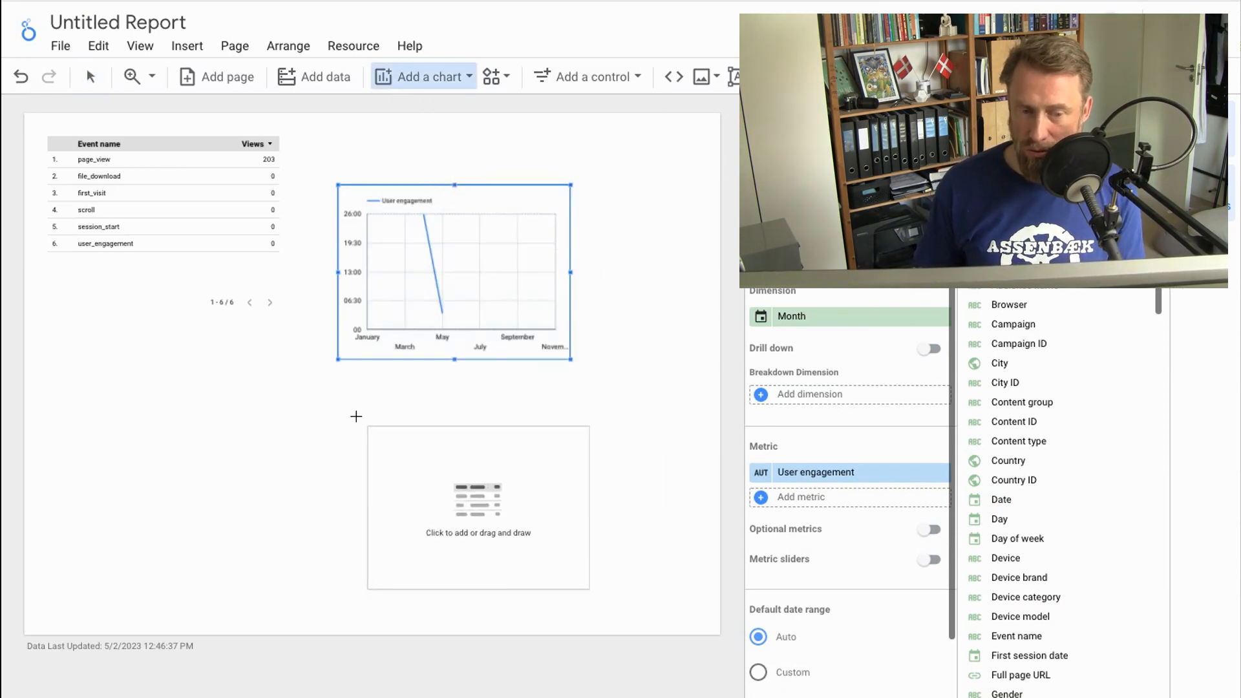
left_click(338, 381)
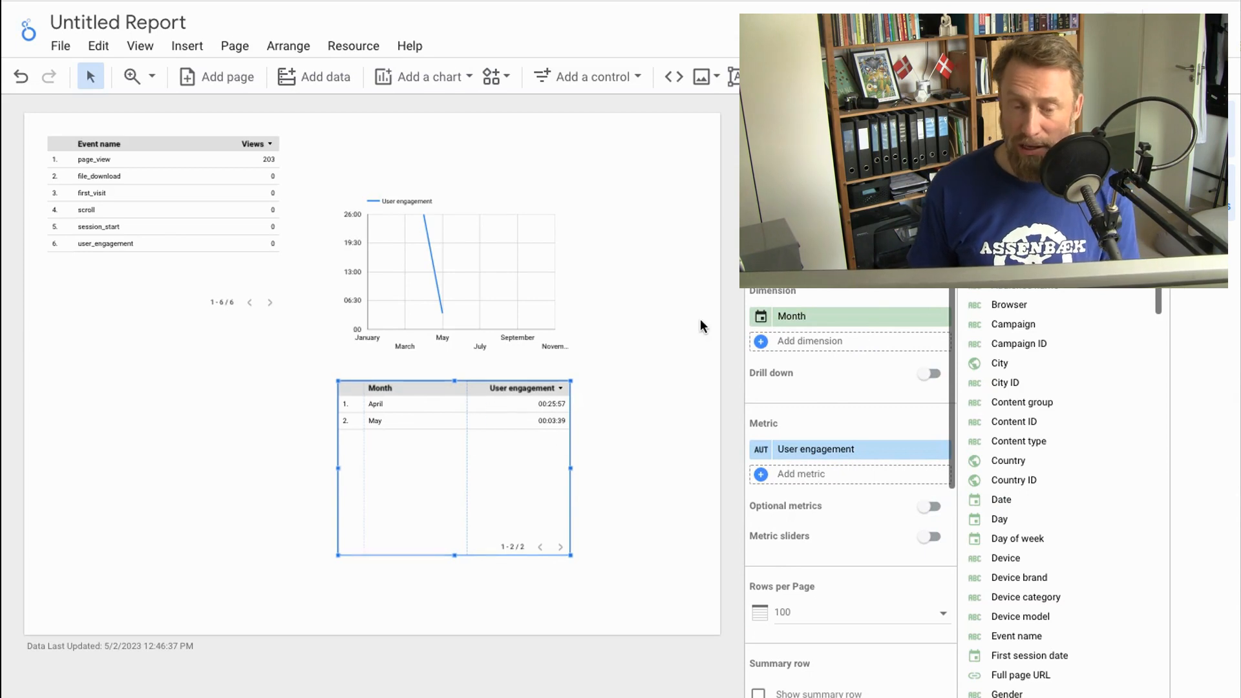
left_click(832, 318)
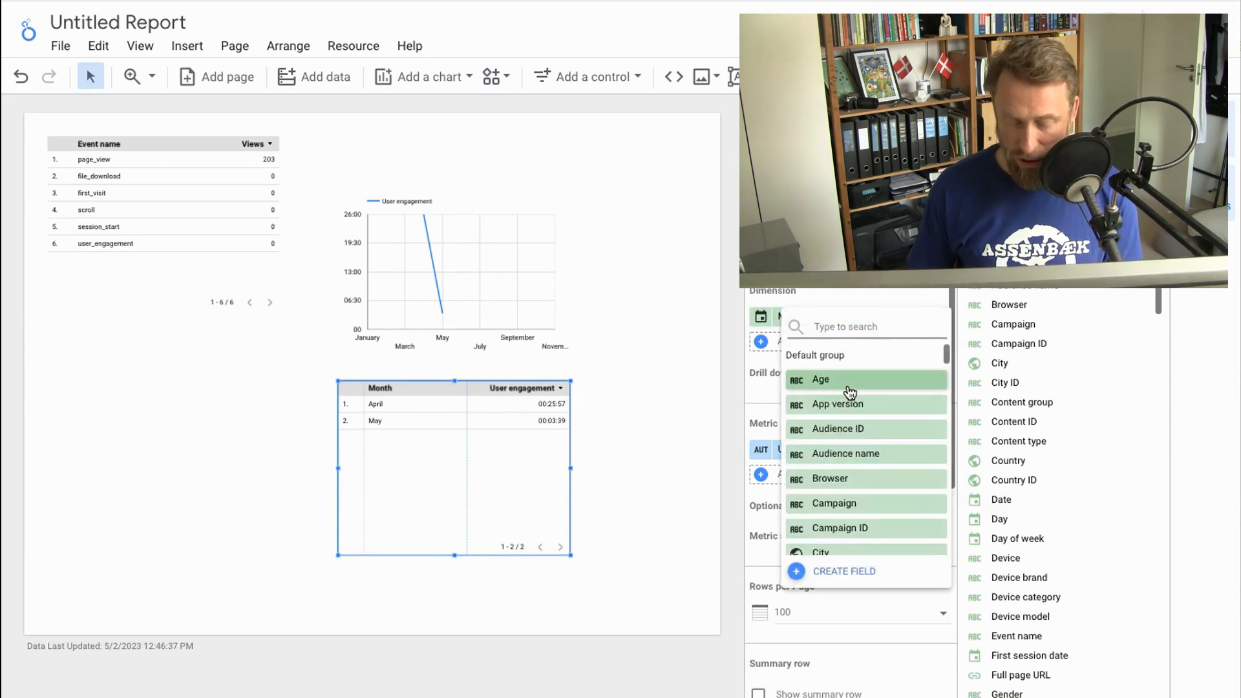
type("path")
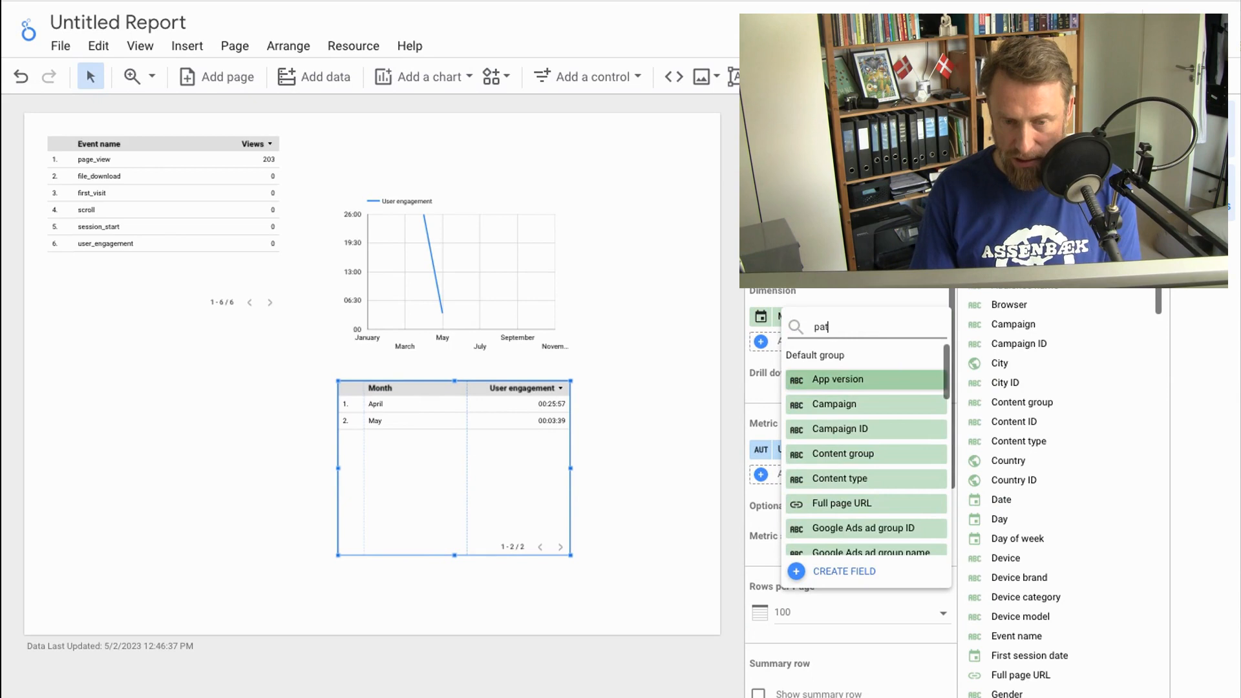
left_click(855, 383)
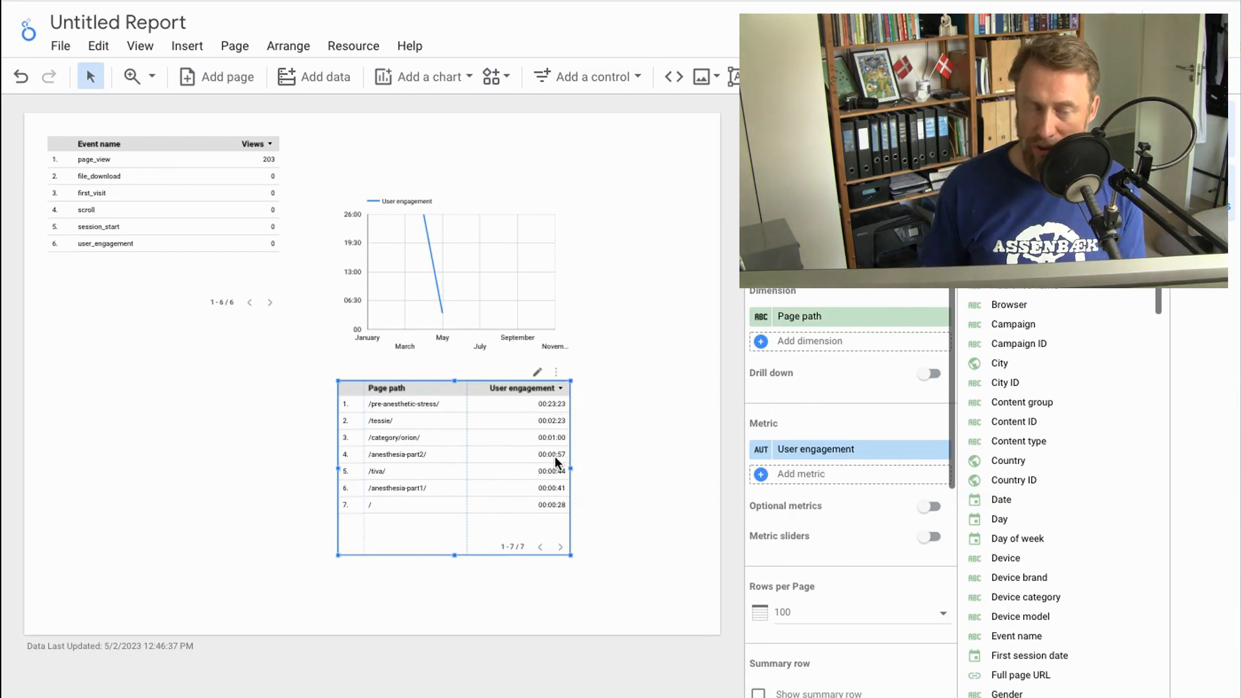
Return to the list of recent reports and open the Succes I Vet Praksis report
left_click(31, 34)
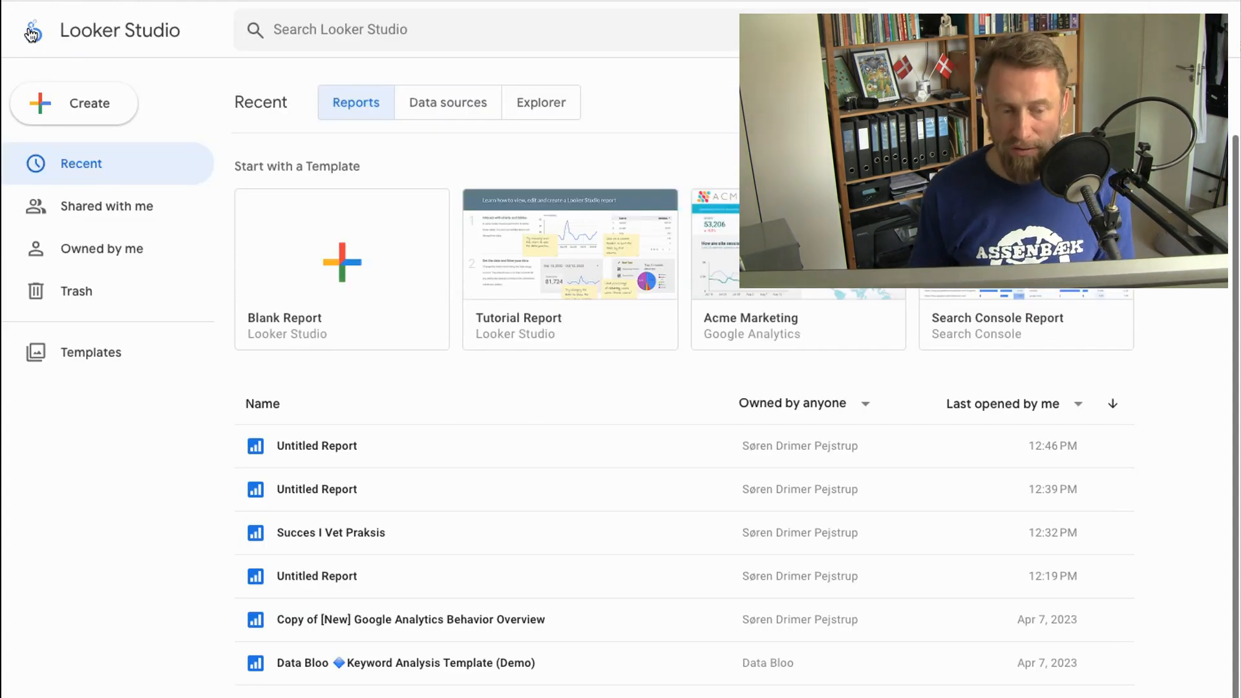
left_click(338, 536)
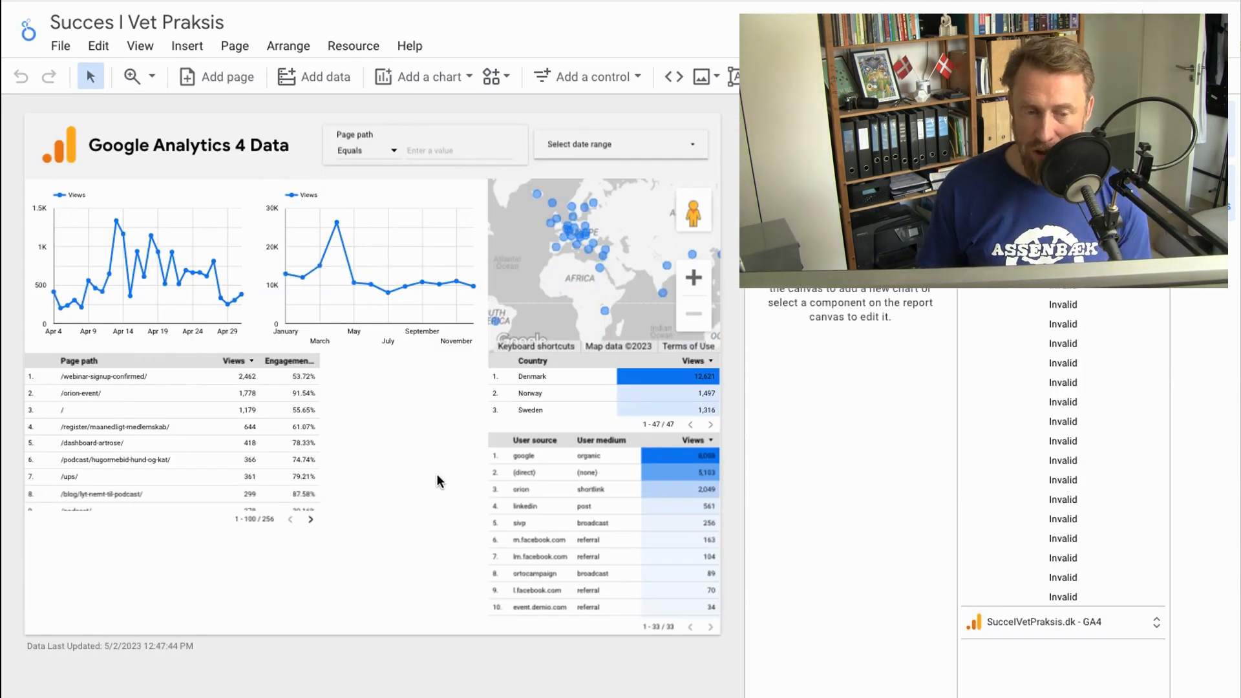
Add User engagement as a third metric to the Page path table and widen the table slightly
left_click(176, 415)
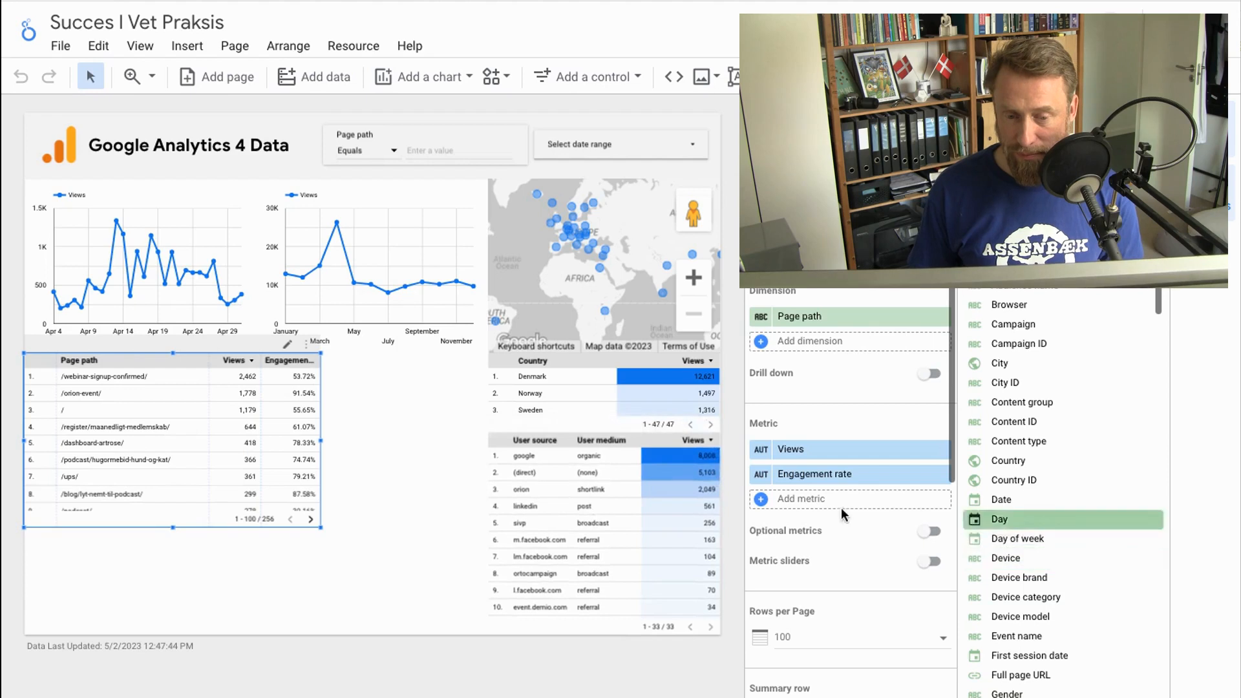
left_click(816, 501)
type("user eng")
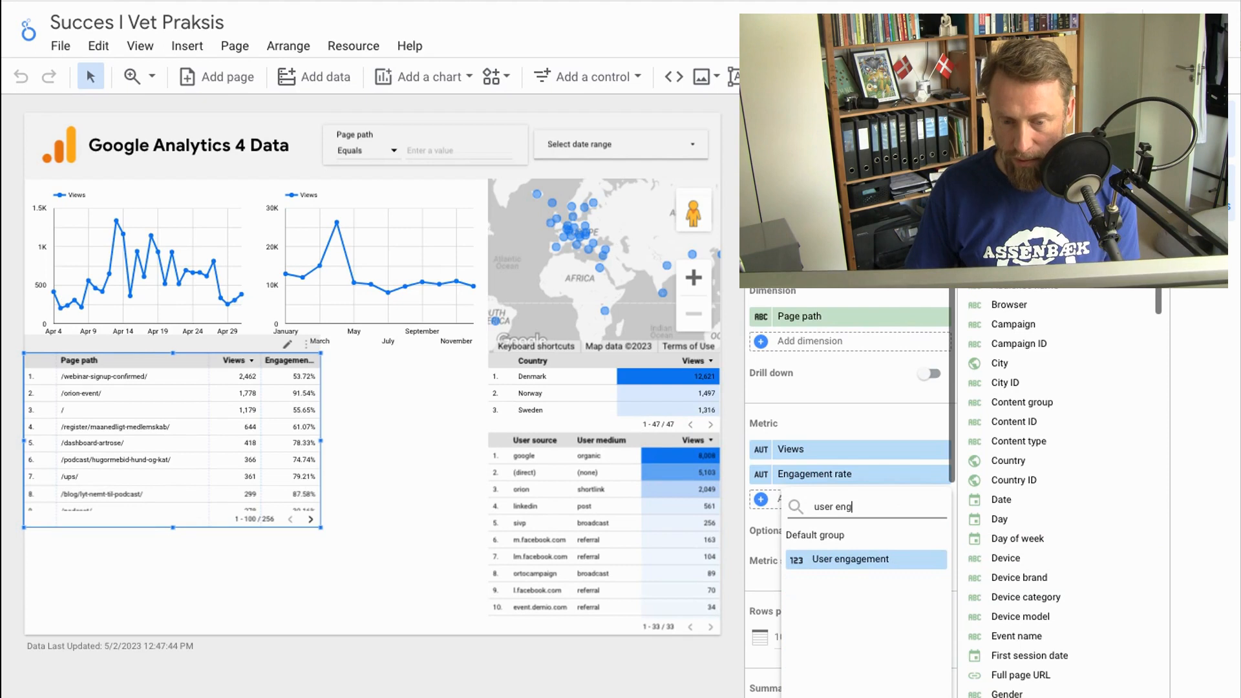
left_click(841, 557)
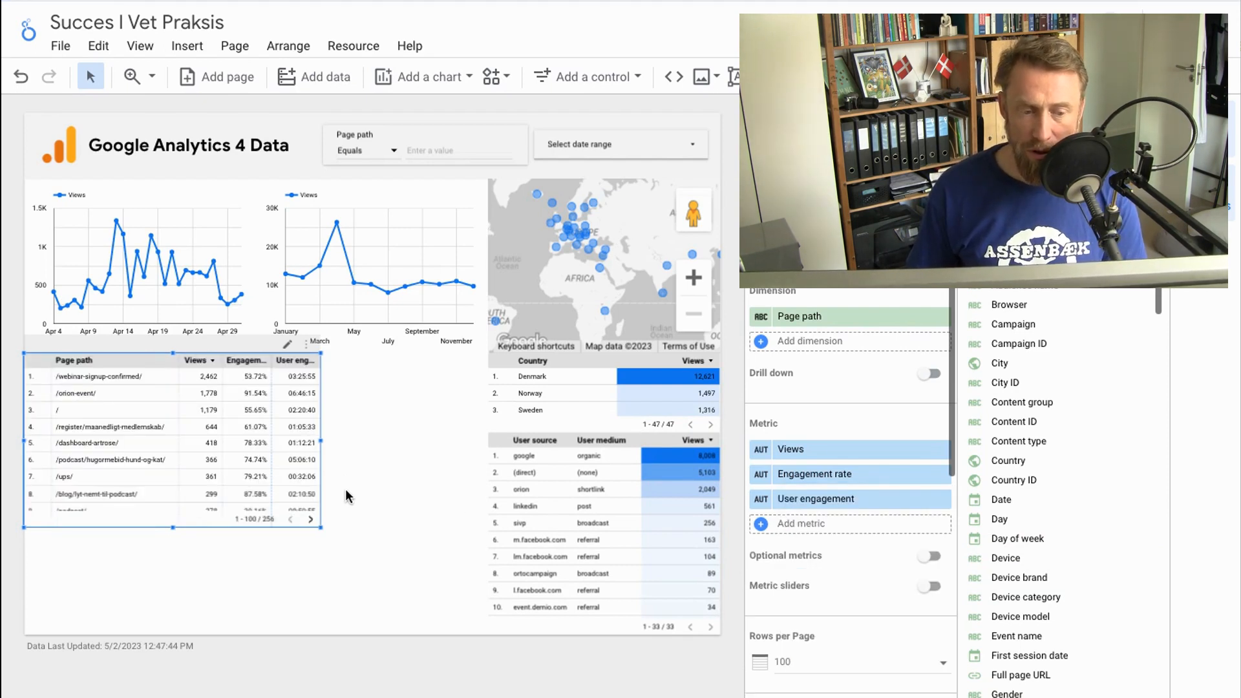
left_click_drag(322, 441, 347, 441)
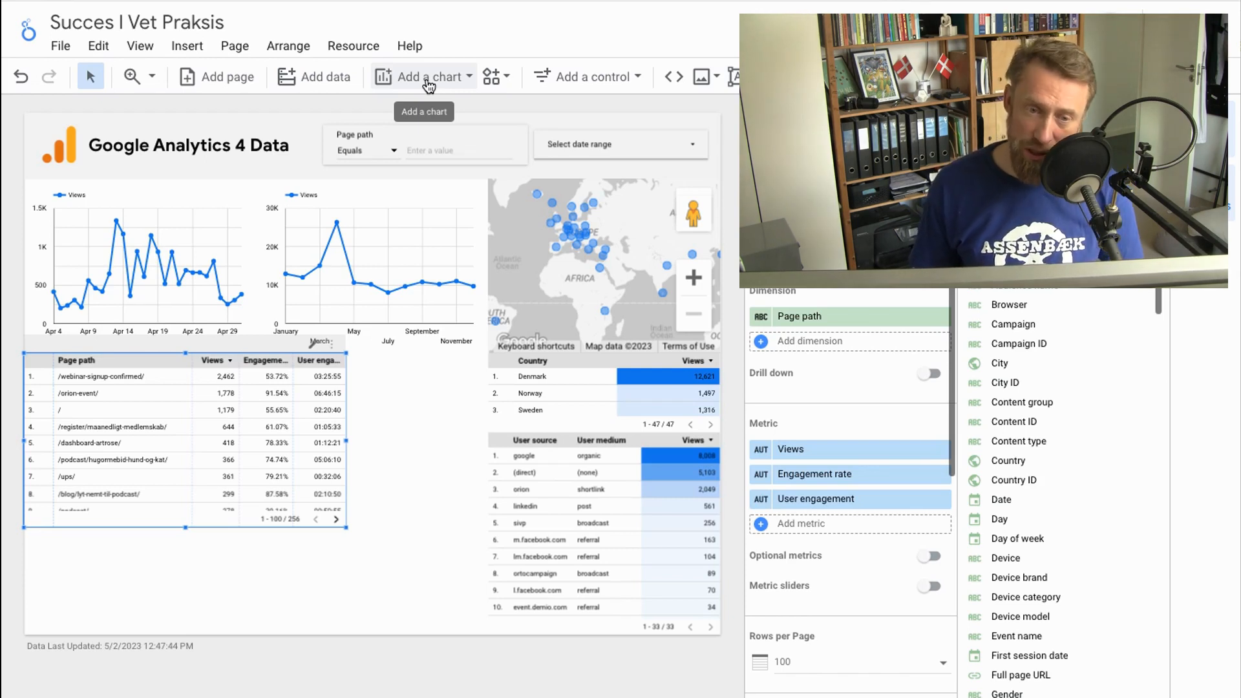
Add a time series chart and fit it into the empty space below the Page path table
left_click(427, 84)
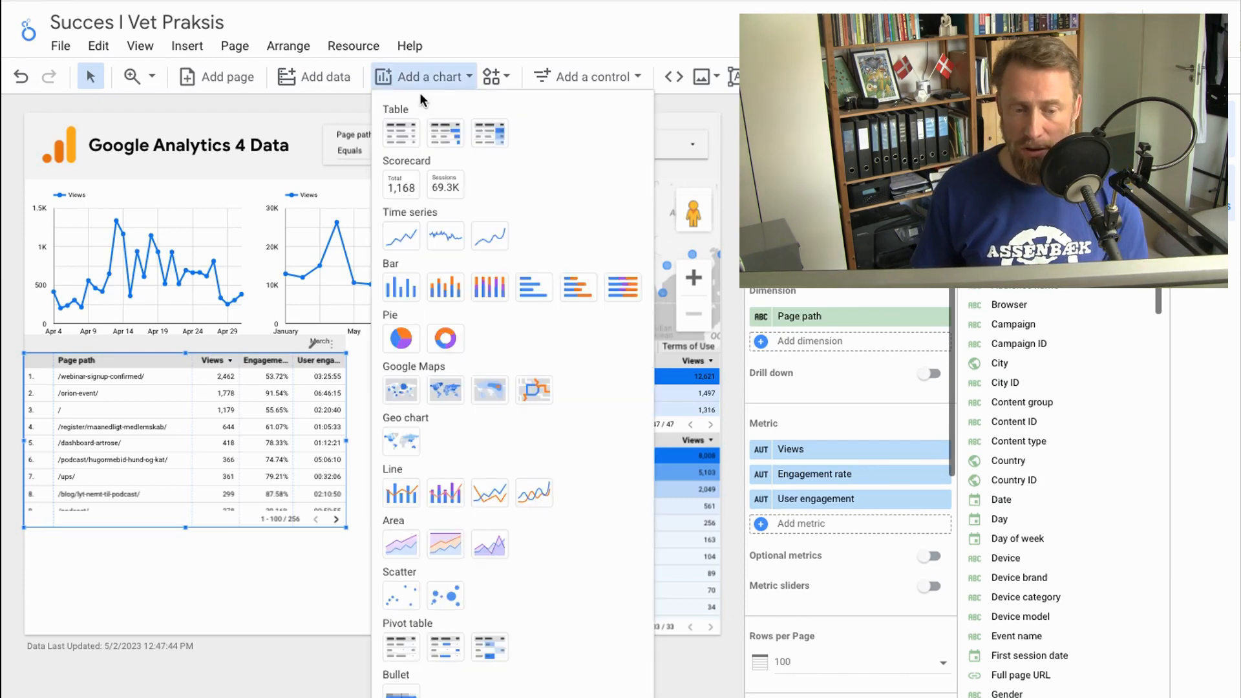
left_click(402, 237)
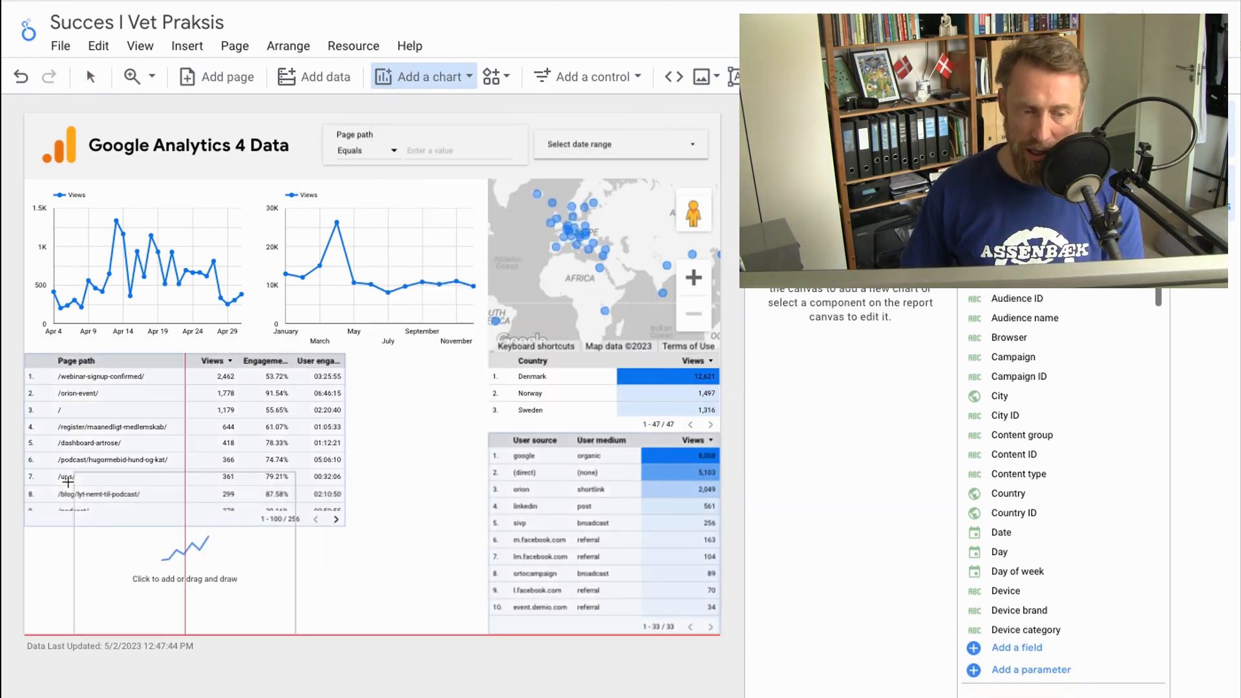
left_click(199, 471)
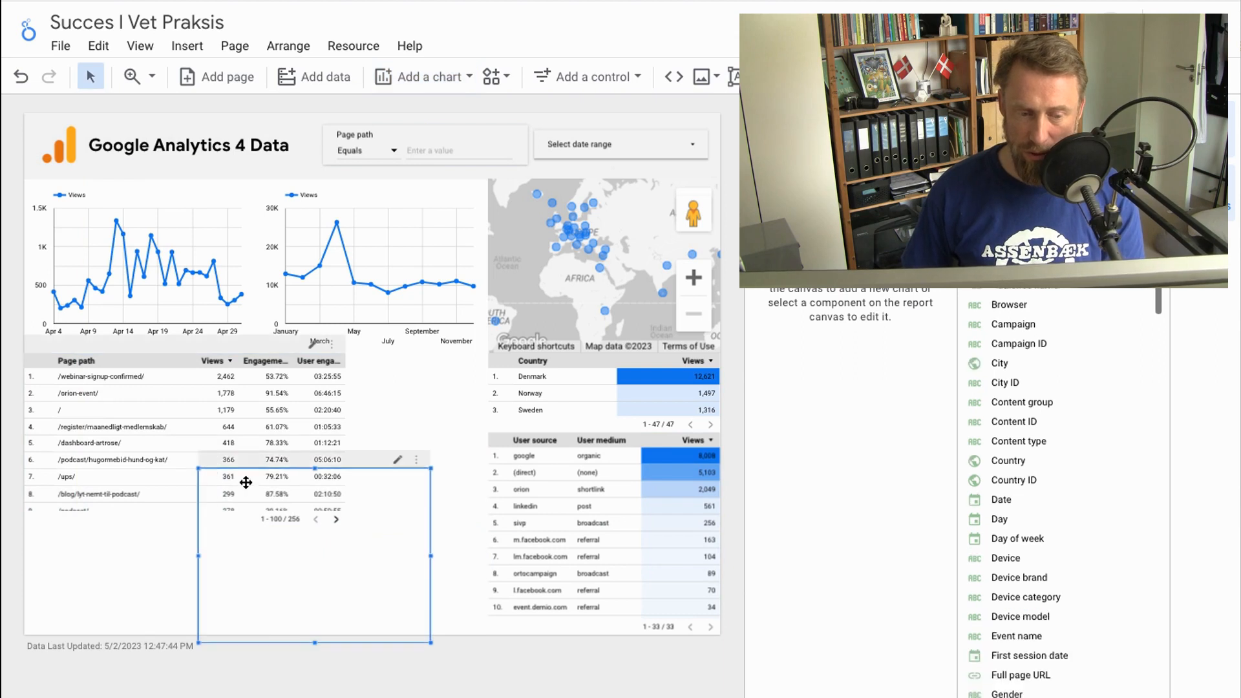
left_click_drag(198, 468, 24, 527)
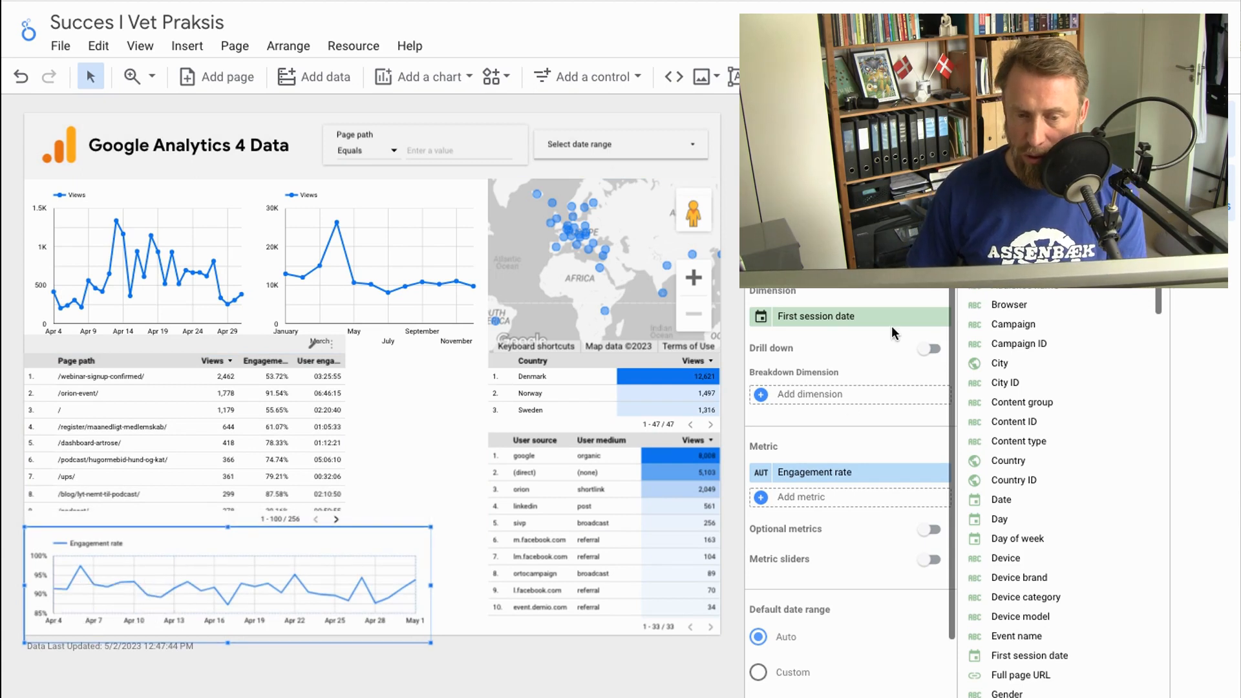
Set the new time series chart's metric to User engagement and its dimension to Date, then deselect the chart
left_click(821, 477)
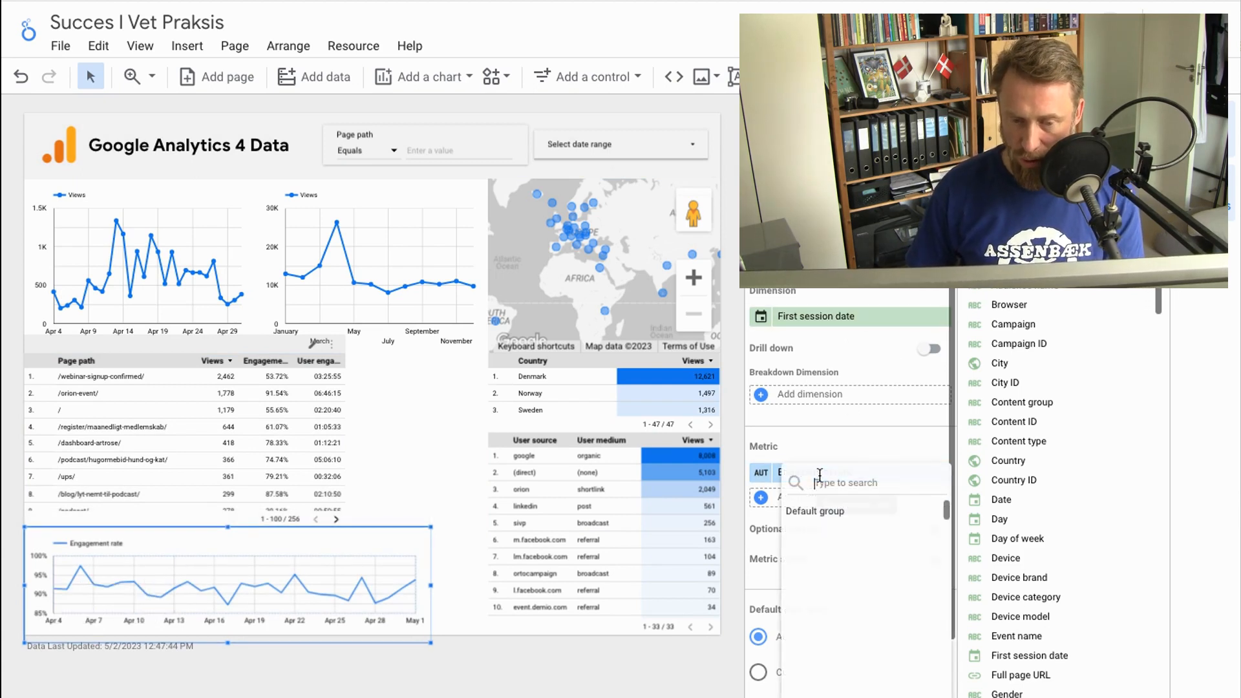
type("enge")
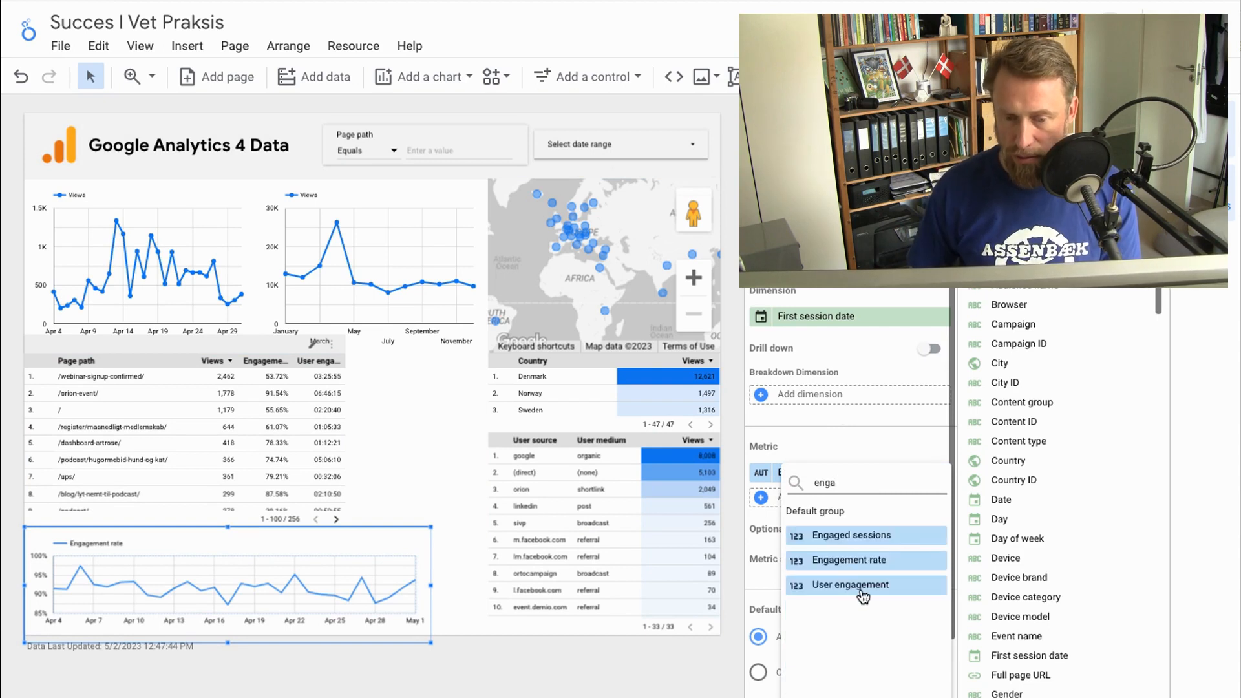
left_click(836, 588)
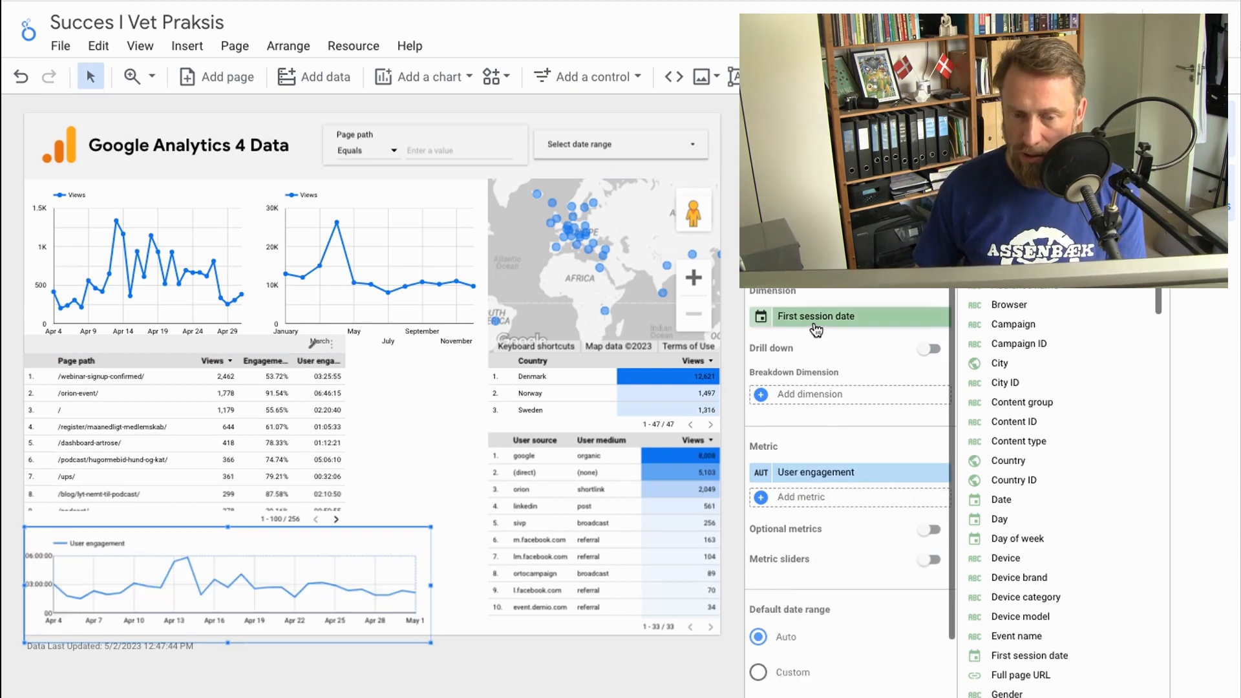
left_click(839, 318)
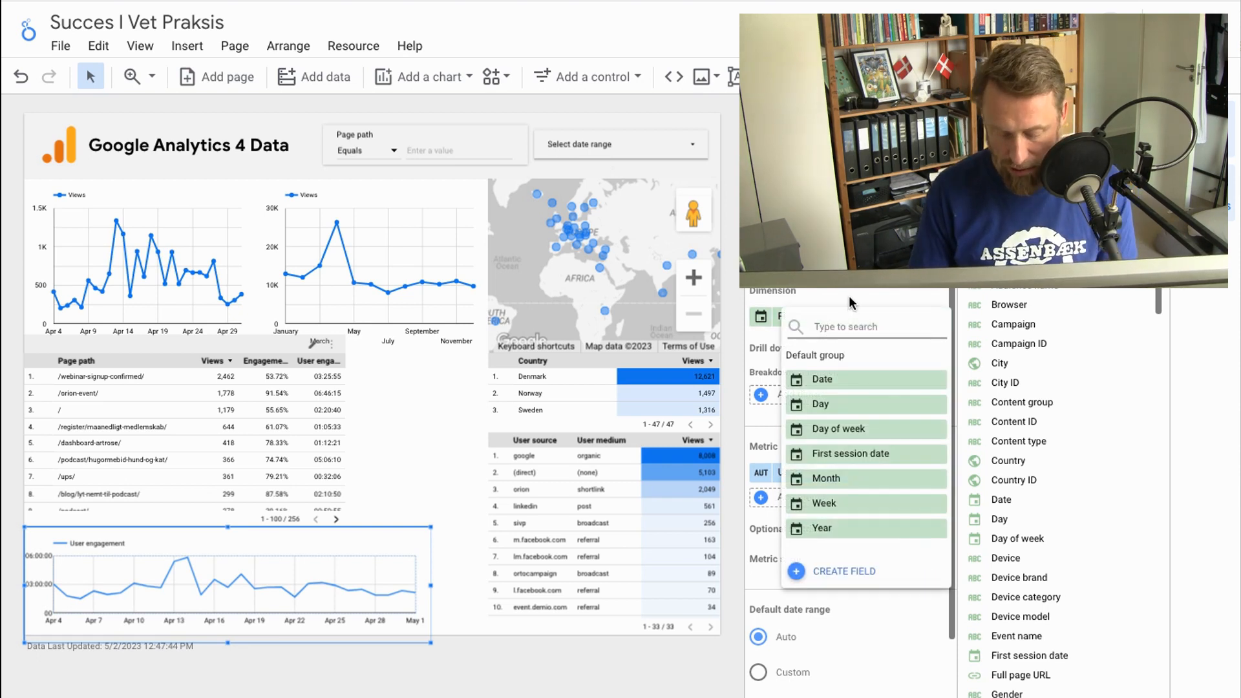
left_click(821, 380)
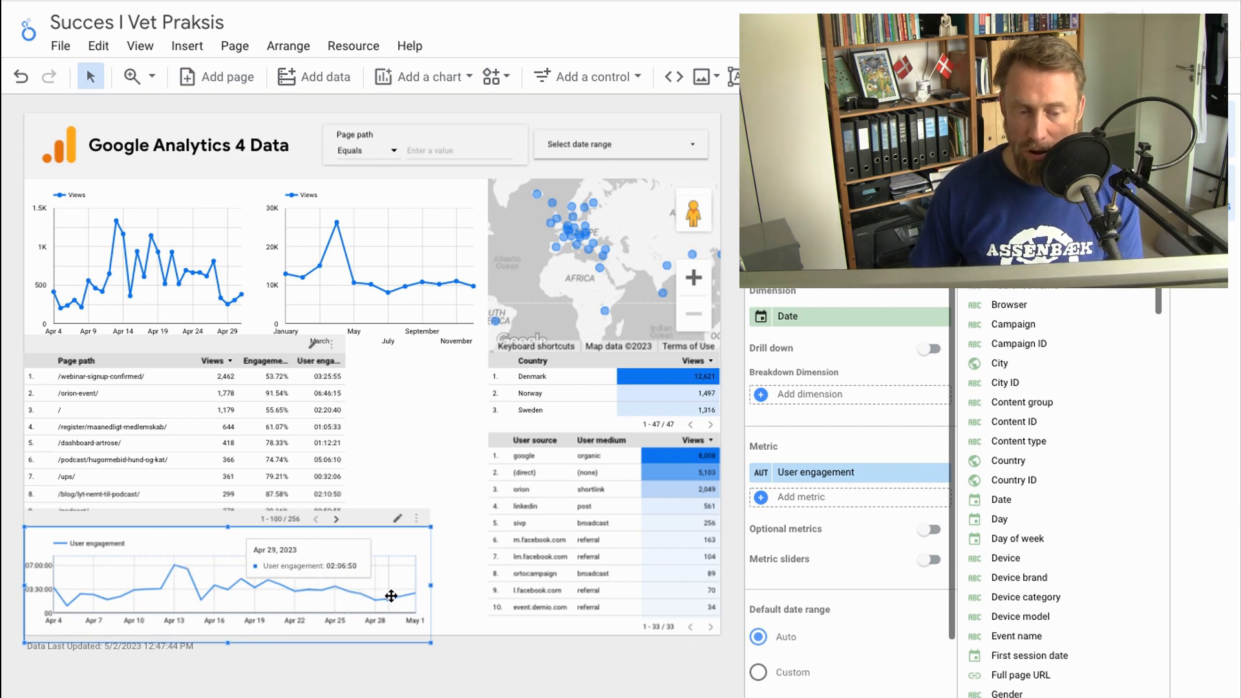
left_click(480, 586)
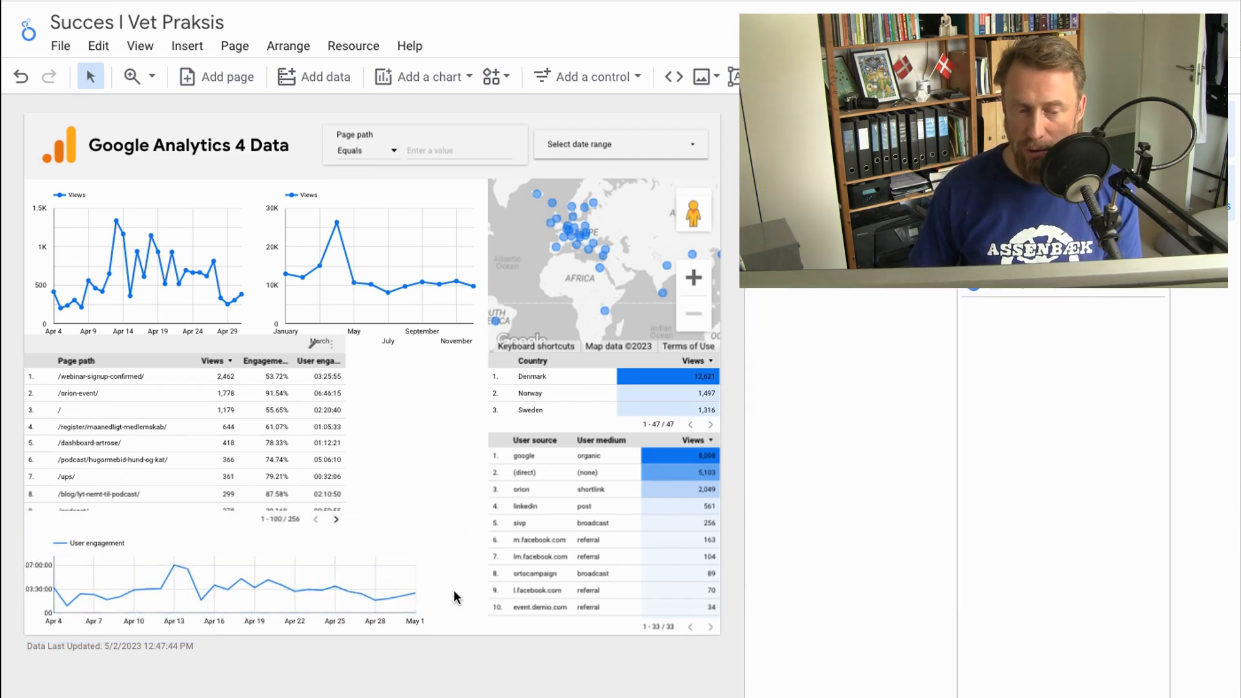